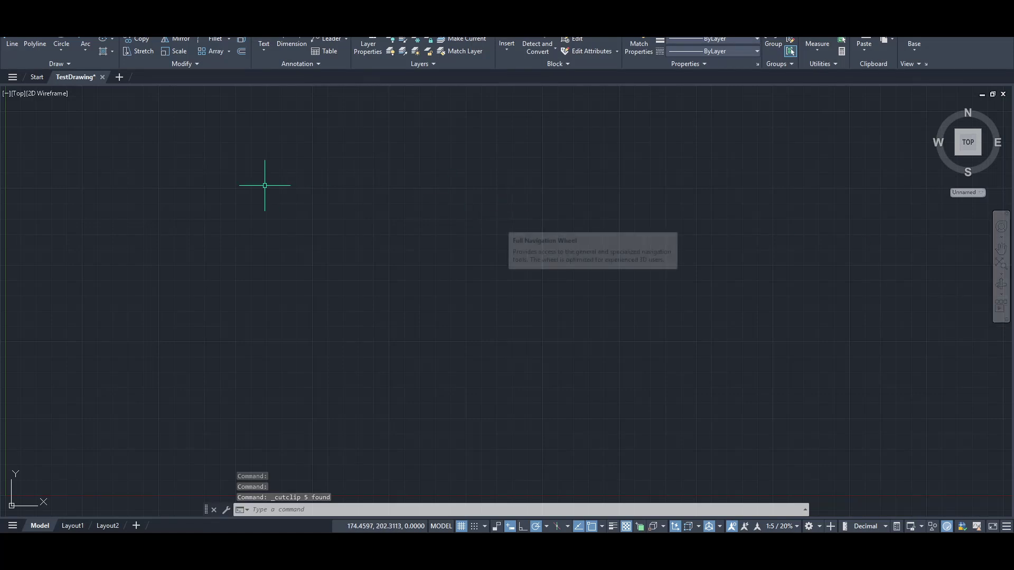
# - Turn on the classic menu bar from the Quick Access Toolbar customization list
pyautogui.click(339, 226)
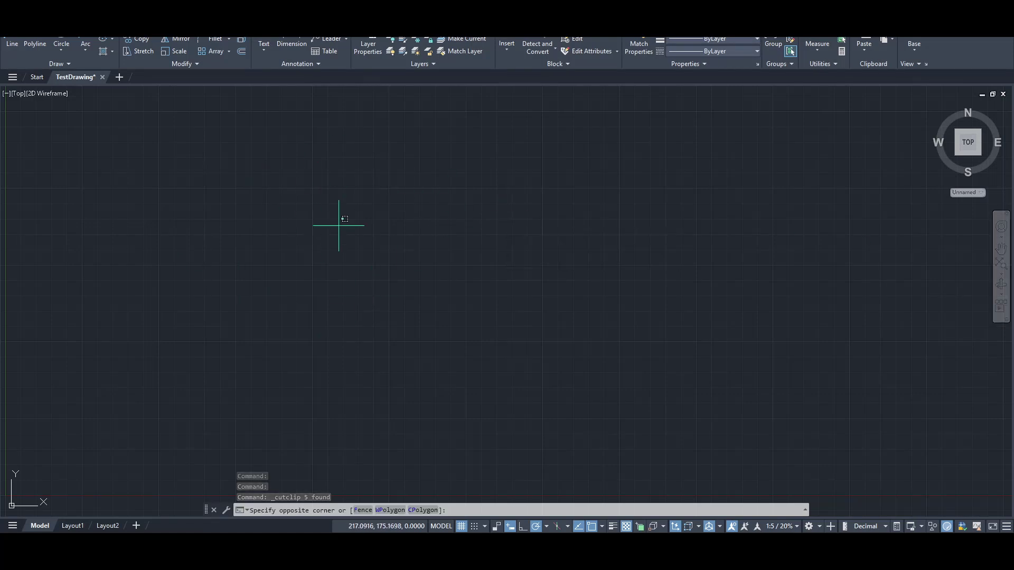
pyautogui.click(221, 147)
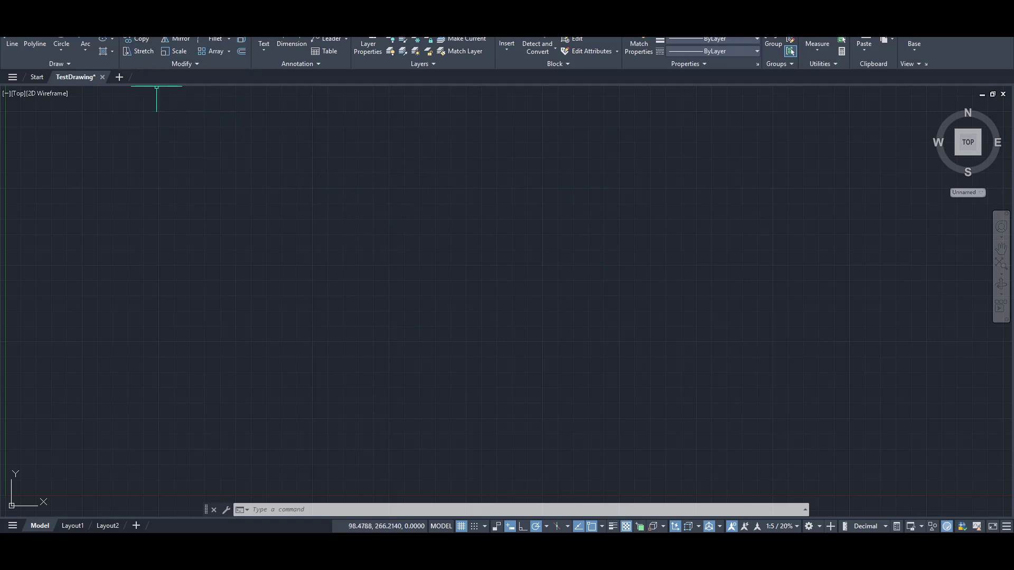
pyautogui.click(162, 30)
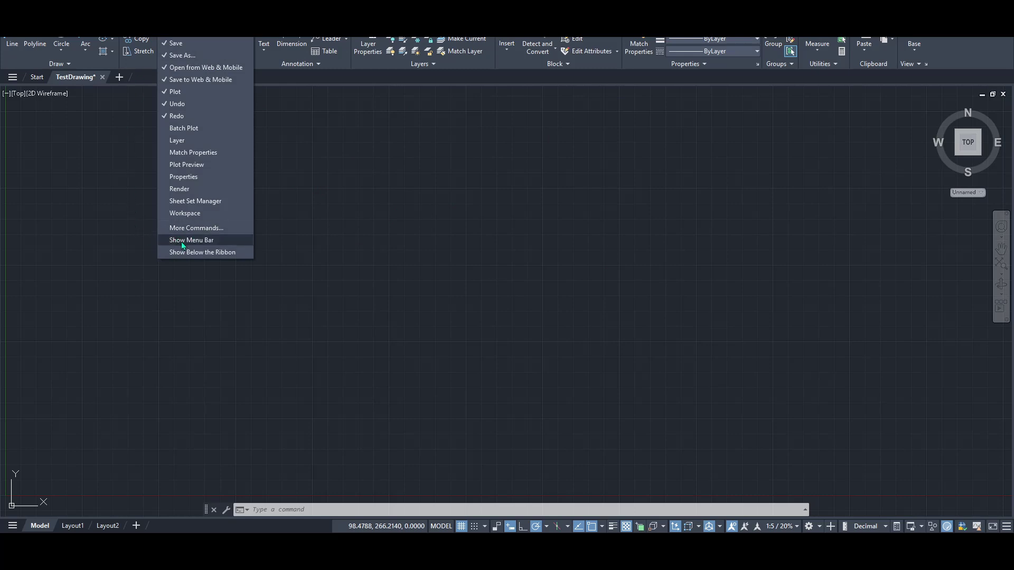
pyautogui.click(202, 243)
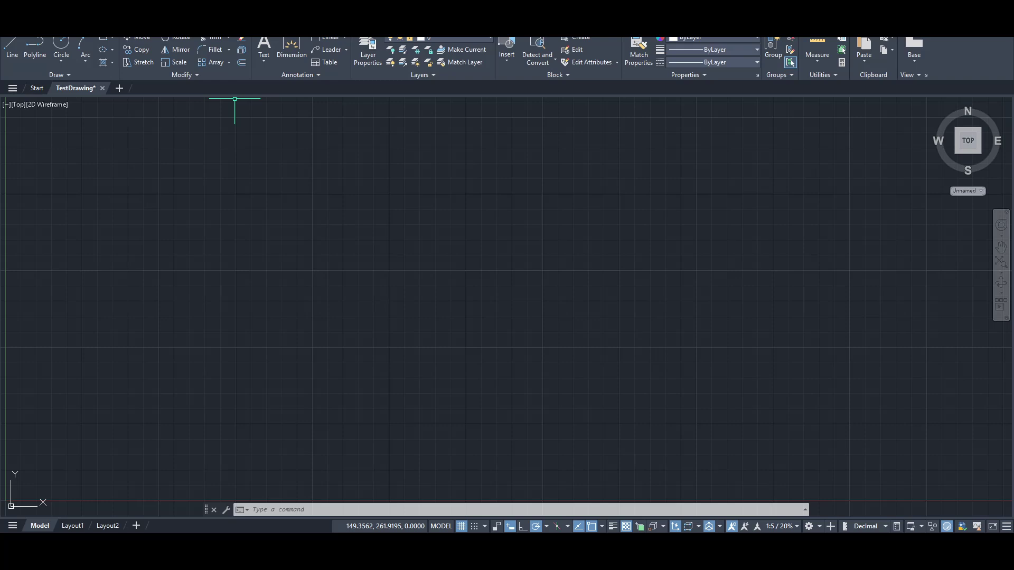
# - Dismiss the reopened Quick Access list unchanged and show the Tools menu commands
pyautogui.click(163, 31)
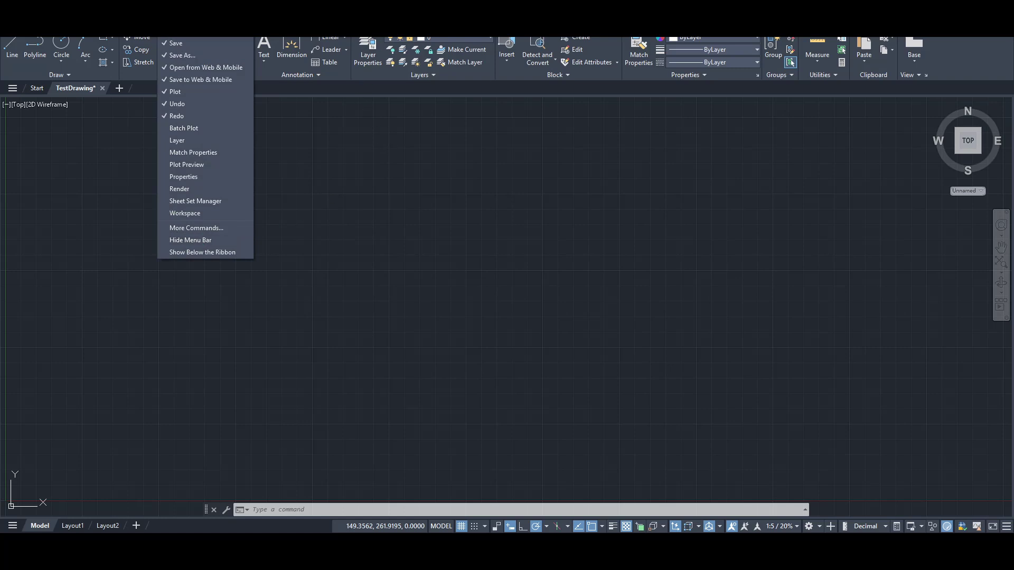
pyautogui.press('Escape')
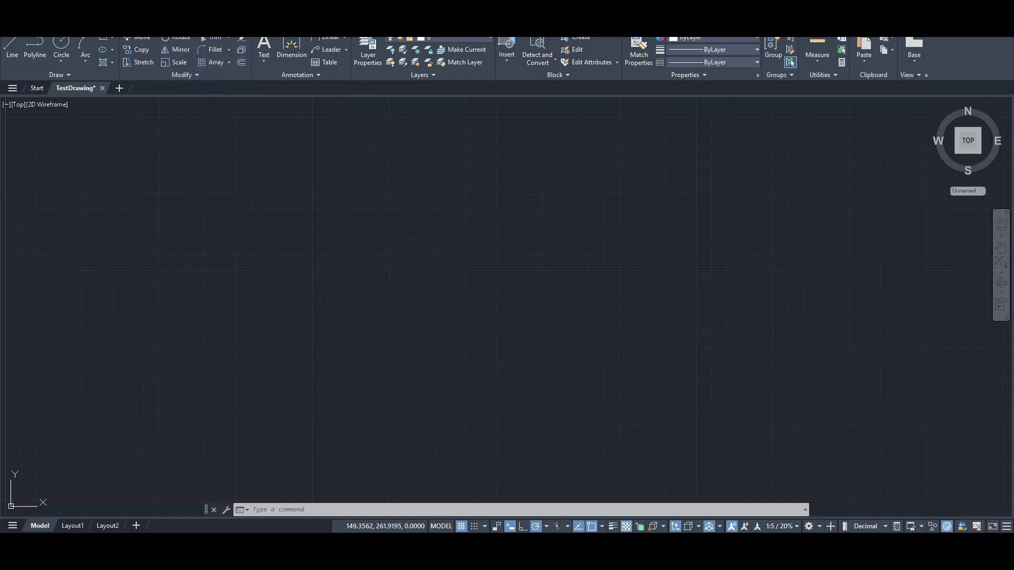
pyautogui.click(147, 30)
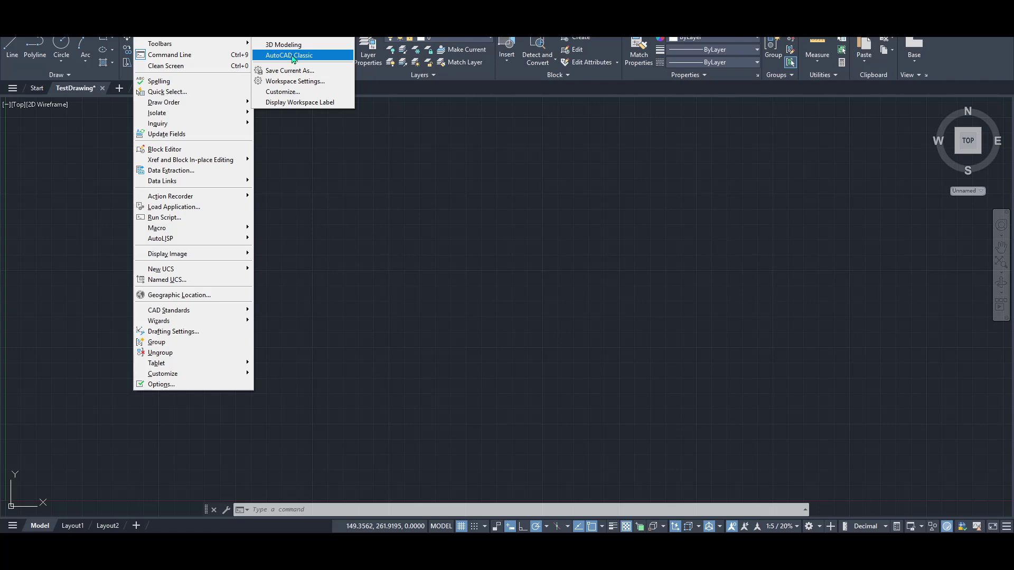
# - Switch to the AutoCAD Classic workspace from Tools > Workspaces
pyautogui.click(292, 55)
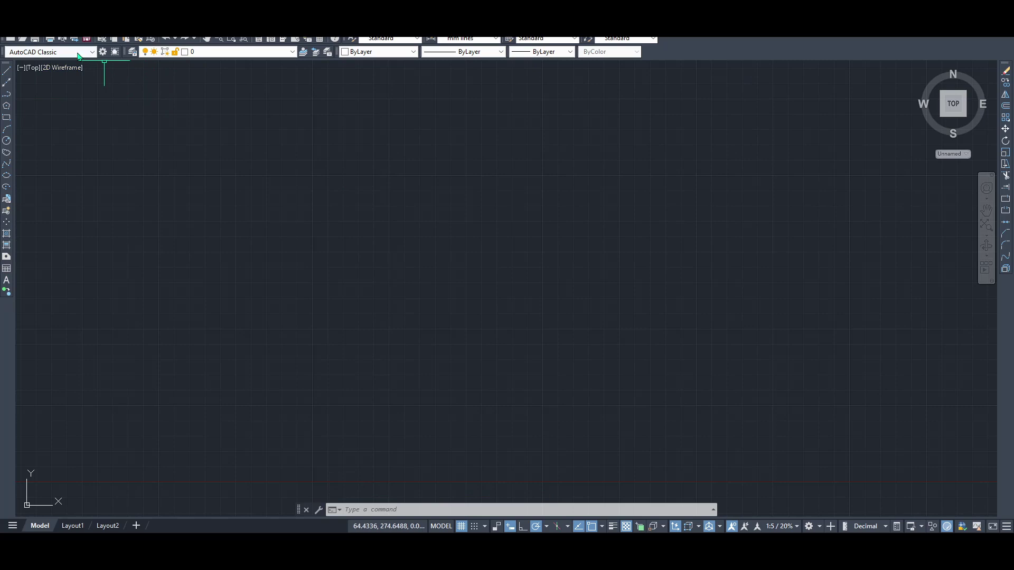
pyautogui.click(77, 55)
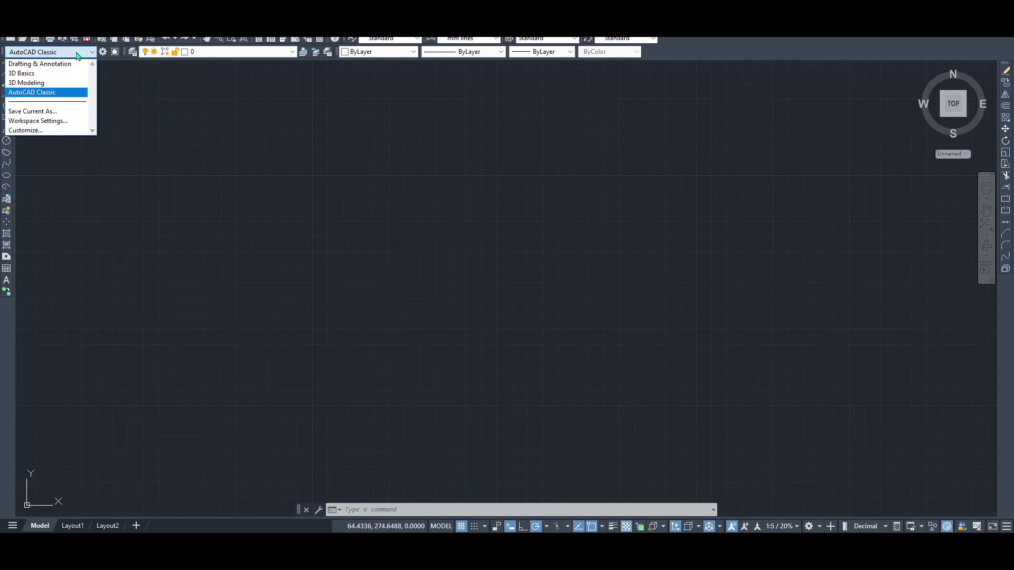
pyautogui.click(77, 55)
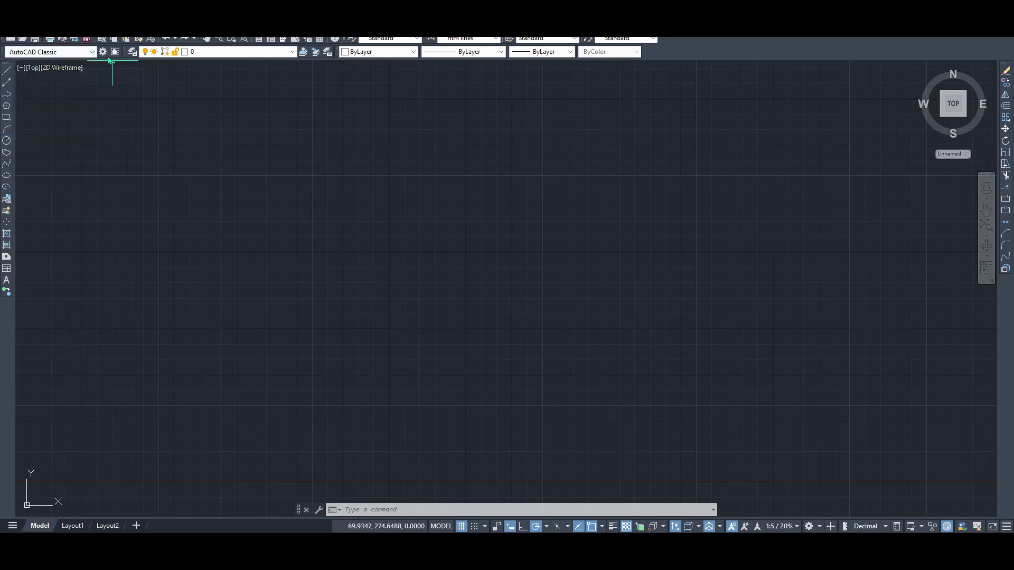
pyautogui.click(103, 53)
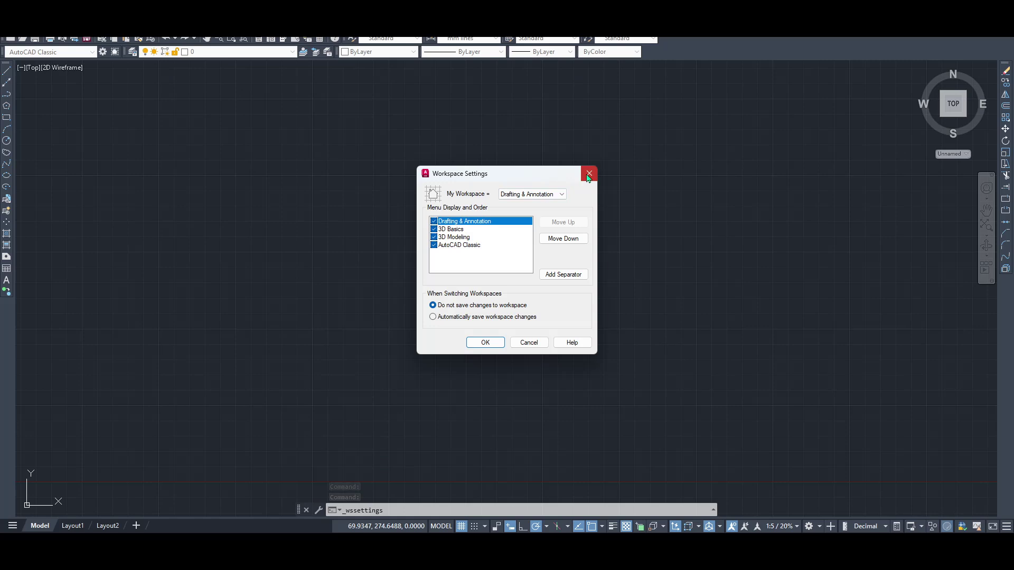
pyautogui.click(589, 175)
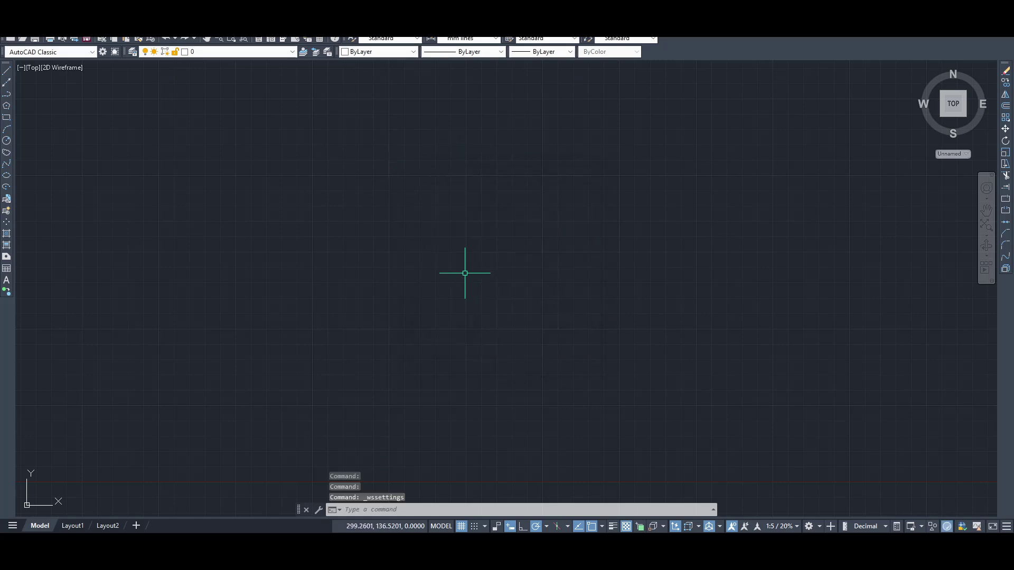
pyautogui.scroll(-2, 466, 273)
pyautogui.scroll(-1, 466, 274)
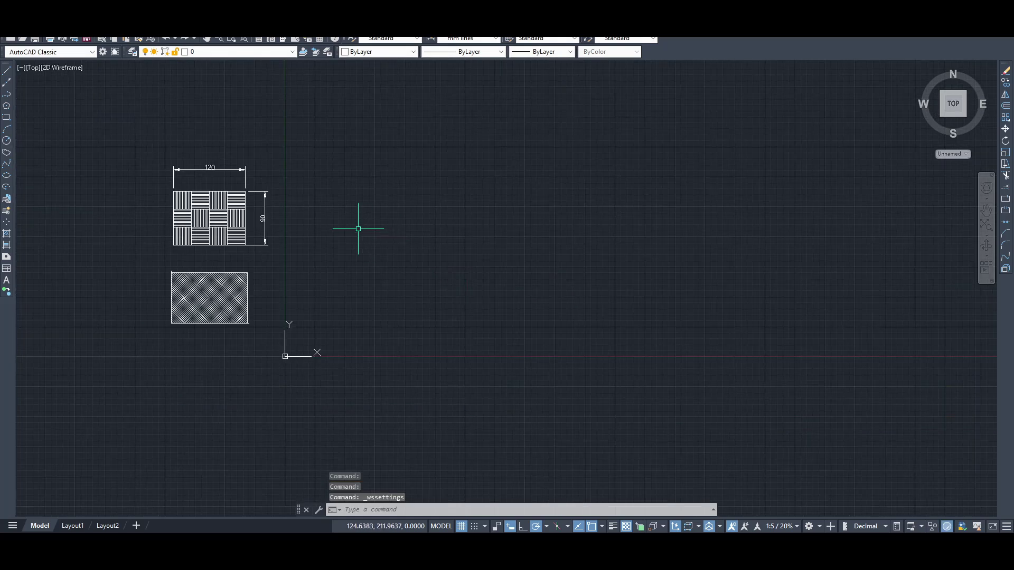
pyautogui.moveTo(272, 219); pyautogui.dragTo(493, 243, button='middle')
pyautogui.scroll(2, 432, 239)
pyautogui.scroll(2, 432, 238)
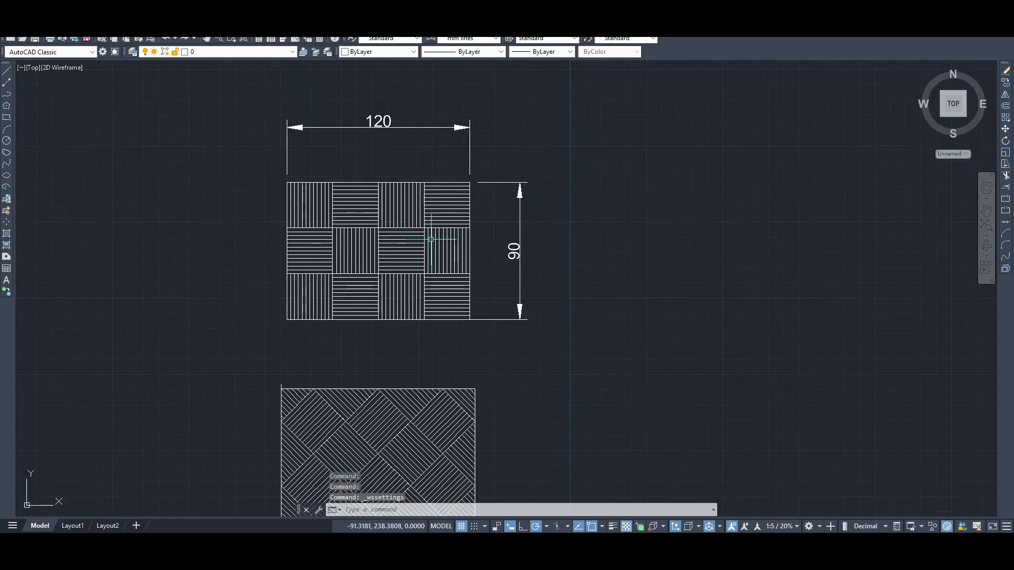
pyautogui.moveTo(452, 272)
pyautogui.mouseDown(button='middle')
pyautogui.moveTo(390, 242)
pyautogui.moveTo(333, 238)
pyautogui.mouseUp(button='middle')
pyautogui.moveTo(428, 242); pyautogui.dragTo(243, 261, button='middle')
pyautogui.scroll(-1, 324, 249)
pyautogui.moveTo(407, 245)
pyautogui.mouseDown(button='middle')
pyautogui.moveTo(215, 257)
pyautogui.moveTo(412, 250)
pyautogui.mouseUp(button='middle')
pyautogui.scroll(2, 412, 251)
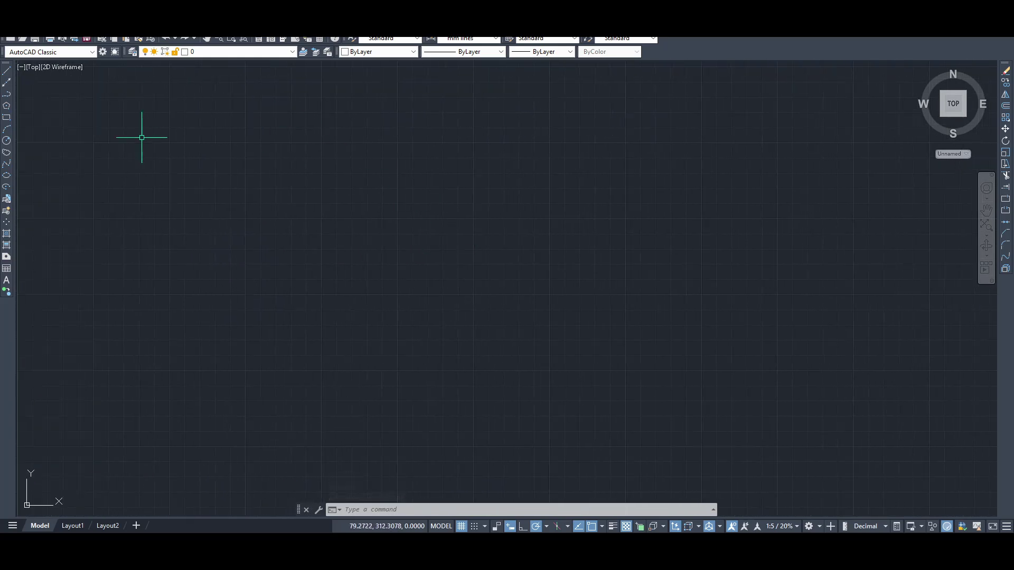
pyautogui.click(80, 52)
# - Switch to the 3D Basics workspace and turn on the menu bar
pyautogui.click(45, 76)
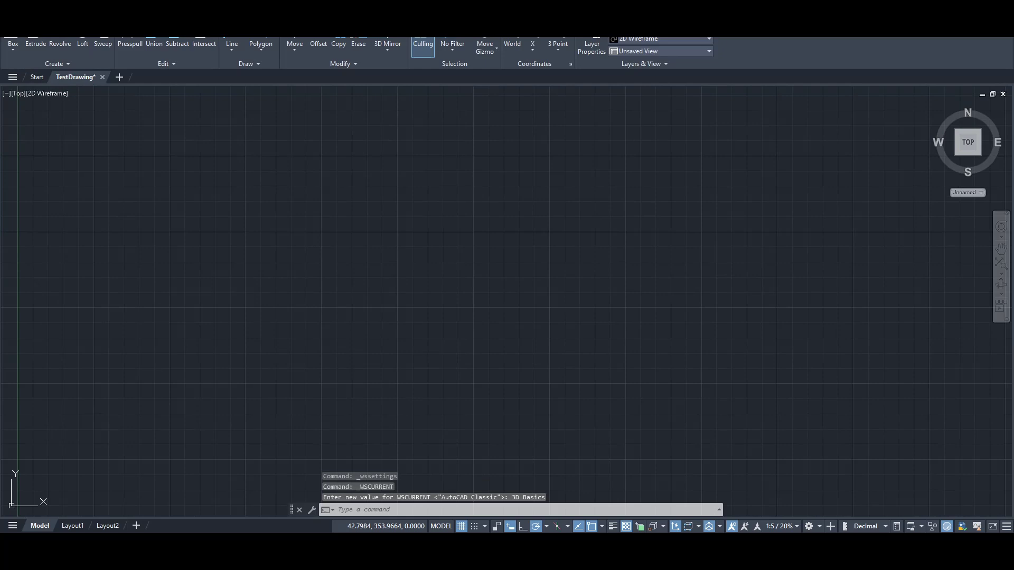
pyautogui.click(162, 32)
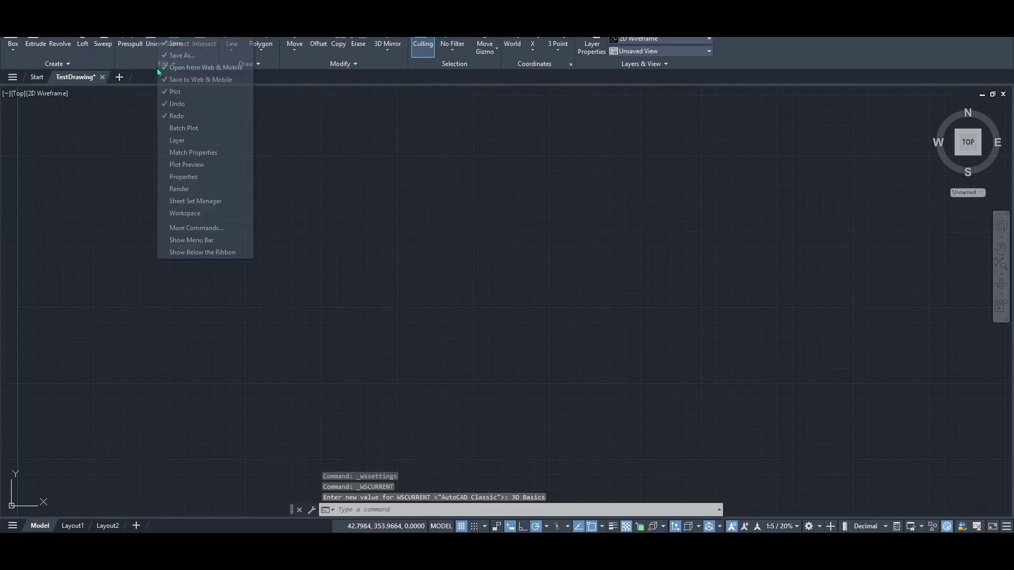
pyautogui.click(195, 242)
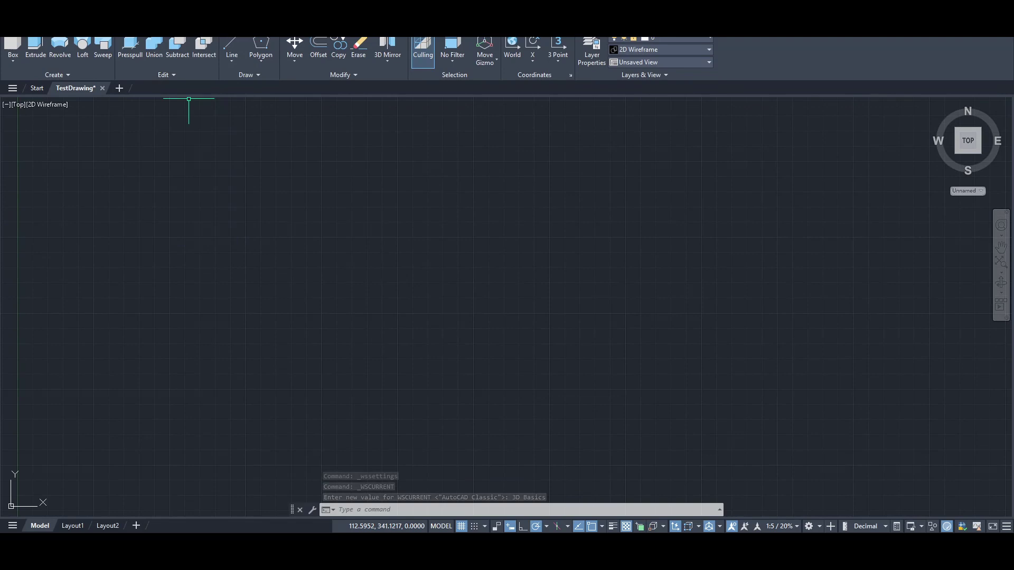
pyautogui.click(162, 32)
pyautogui.click(195, 241)
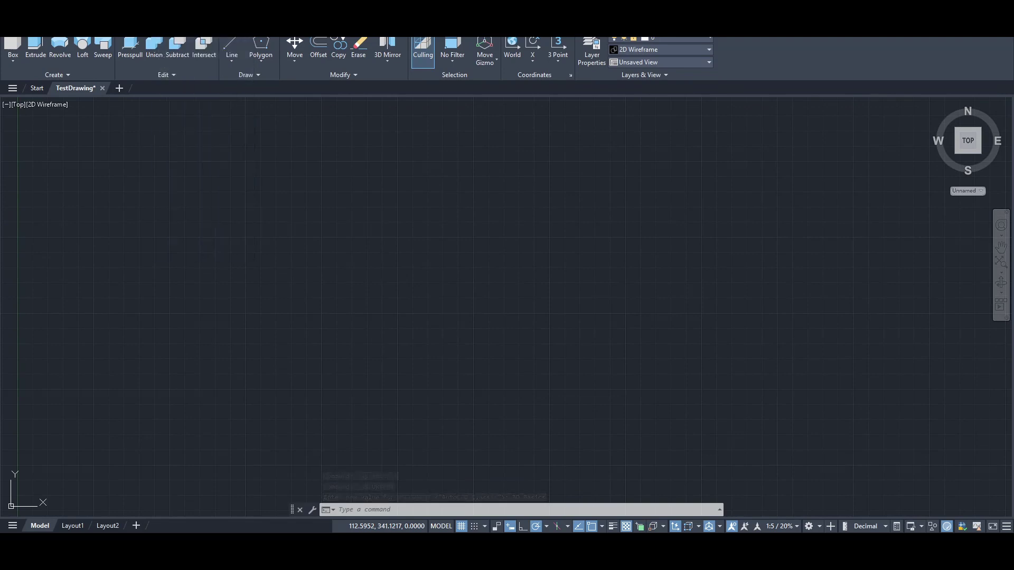
# - Return to the Drafting & Annotation workspace through Tools > Workspaces
pyautogui.click(150, 31)
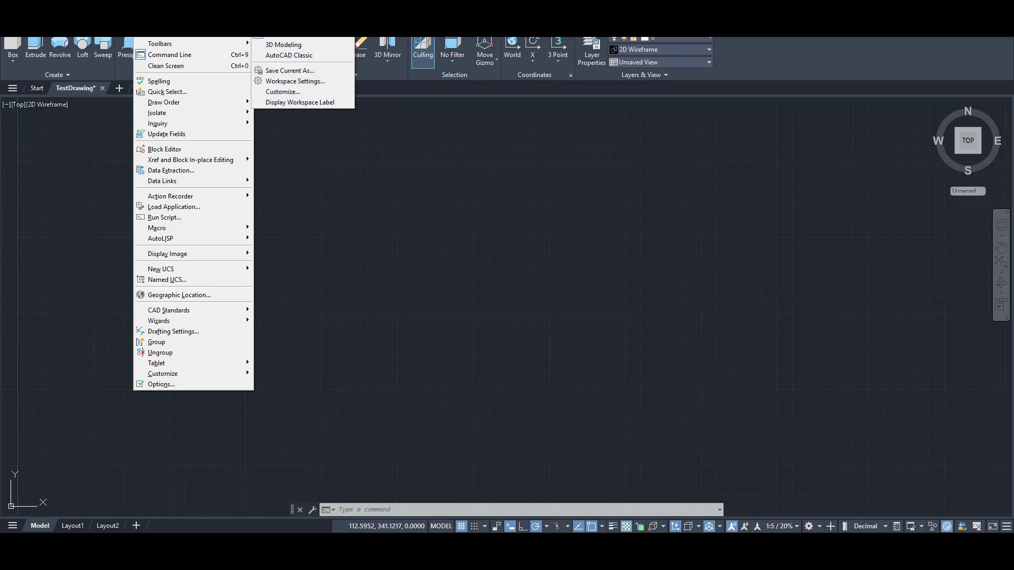
pyautogui.click(289, 34)
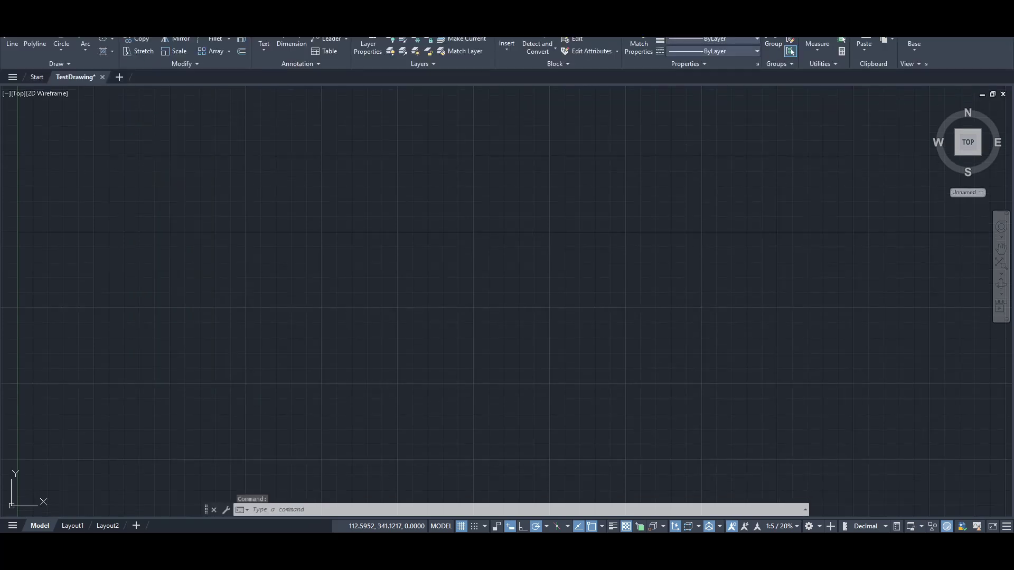
pyautogui.press('Escape')
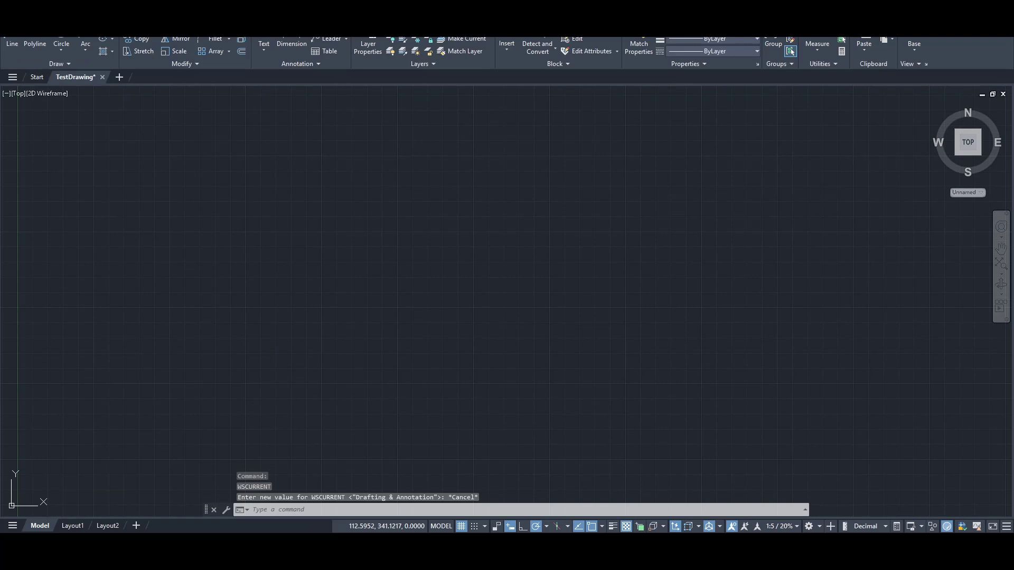
# - Revisit the Quick Access list and Tools workspace list, closing both unchanged
pyautogui.click(162, 31)
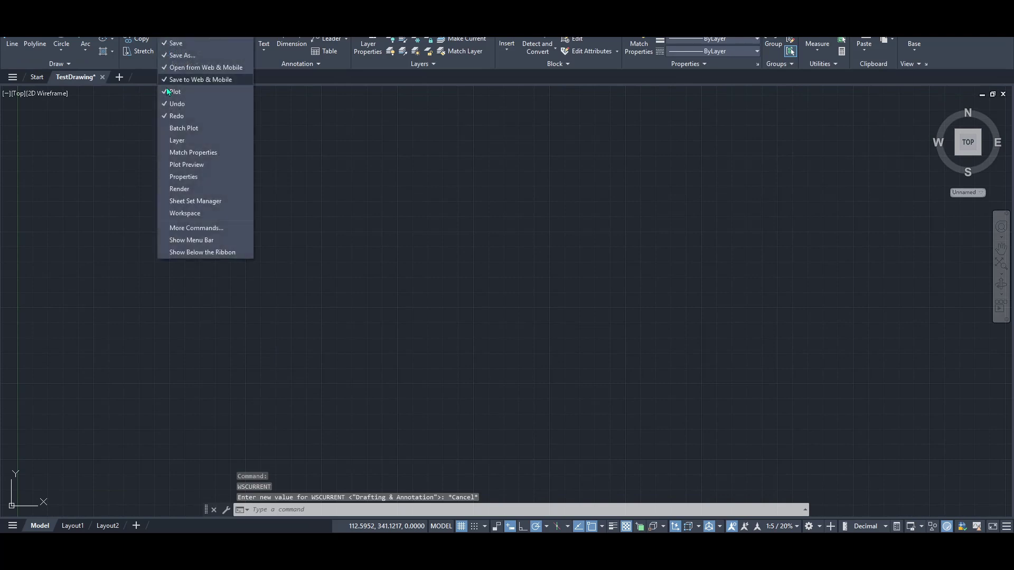
pyautogui.click(193, 213)
pyautogui.click(158, 32)
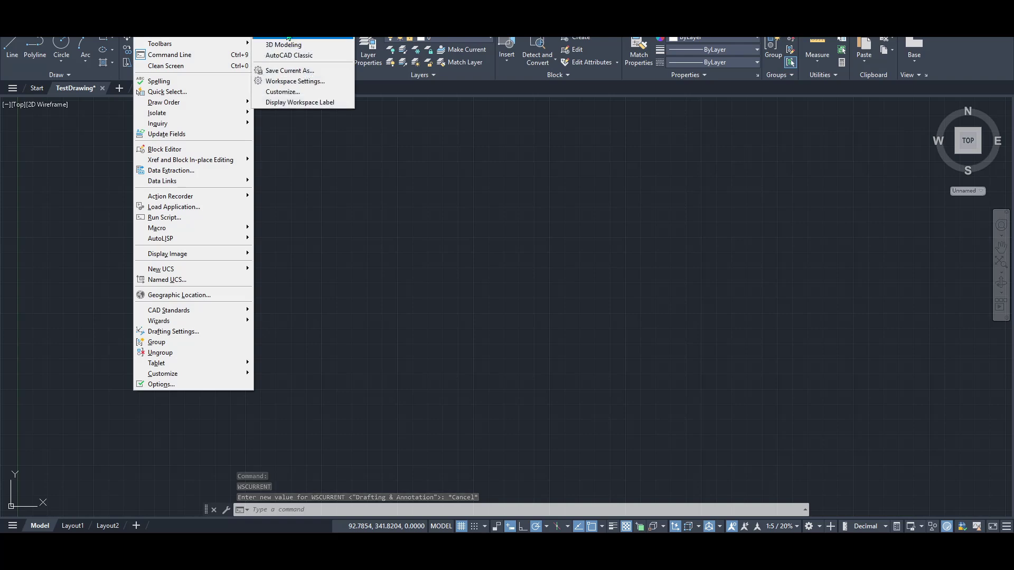
pyautogui.click(406, 248)
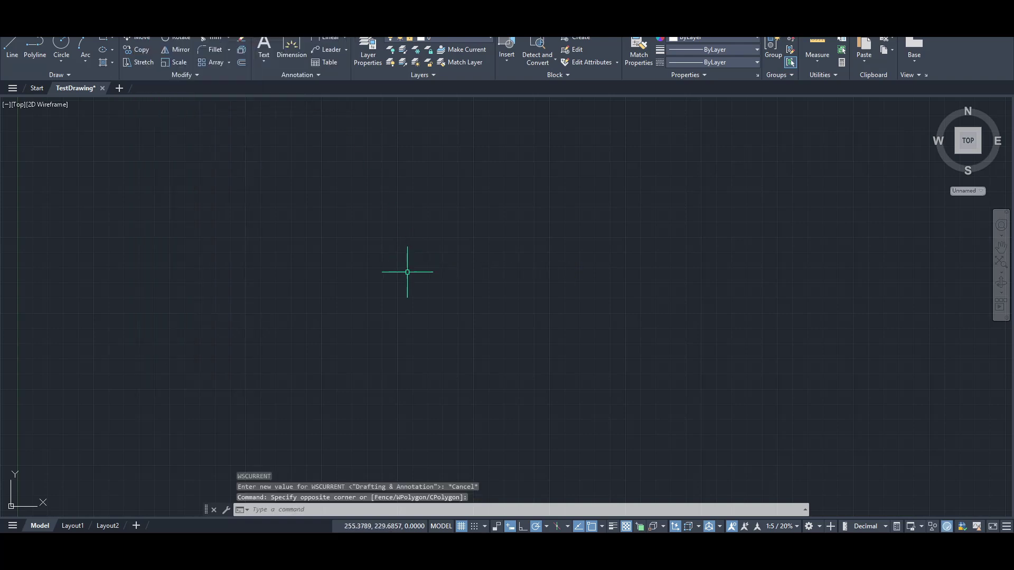